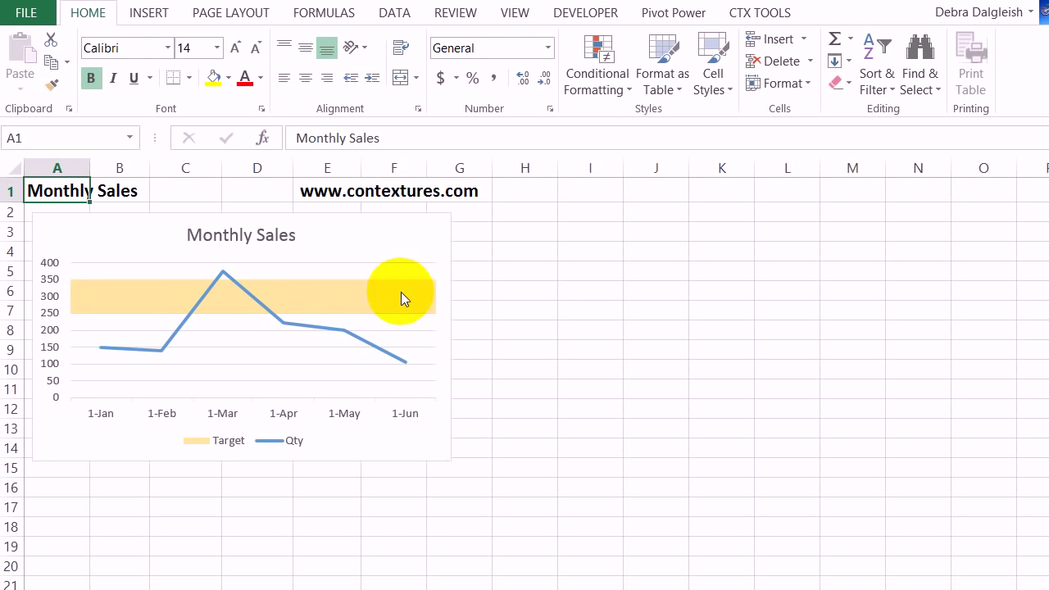
# Select the finished sample Monthly Sales chart on the worksheet so it can be removed
pyautogui.click(416, 228)
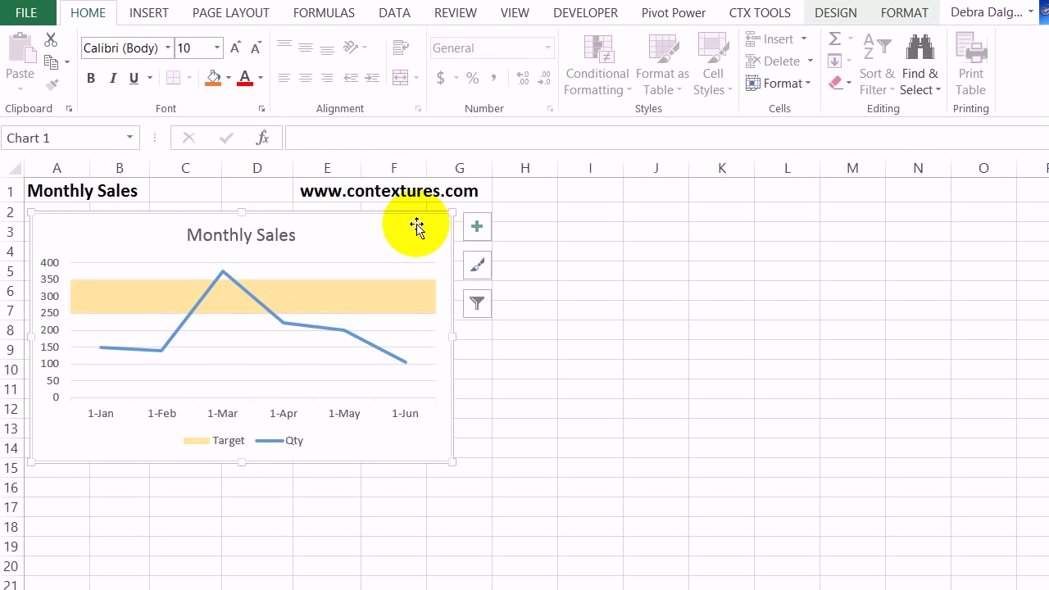
pyautogui.press('Delete')
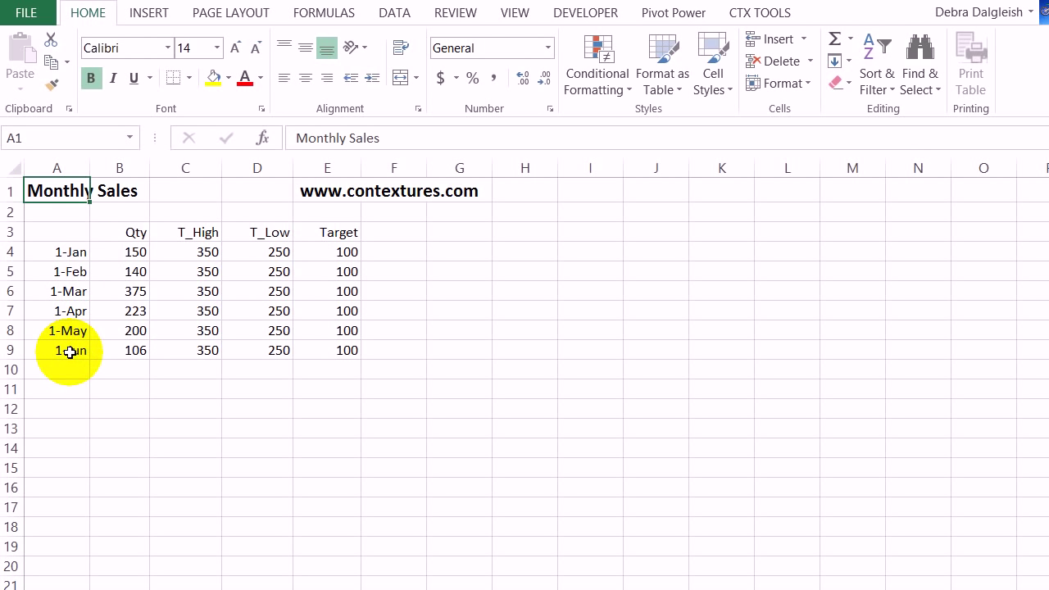
pyautogui.click(77, 232)
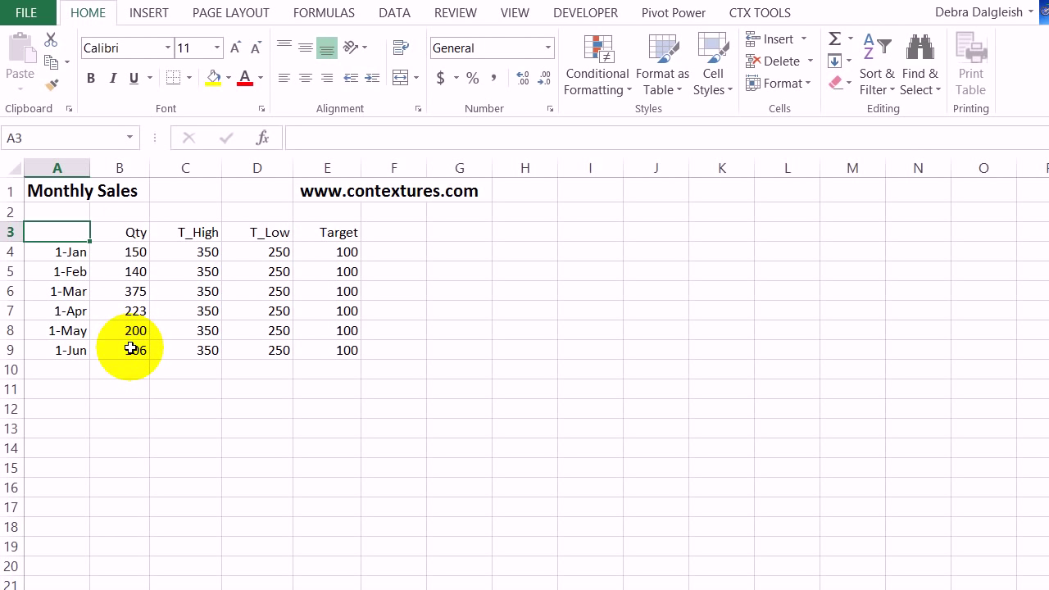
pyautogui.click(177, 233)
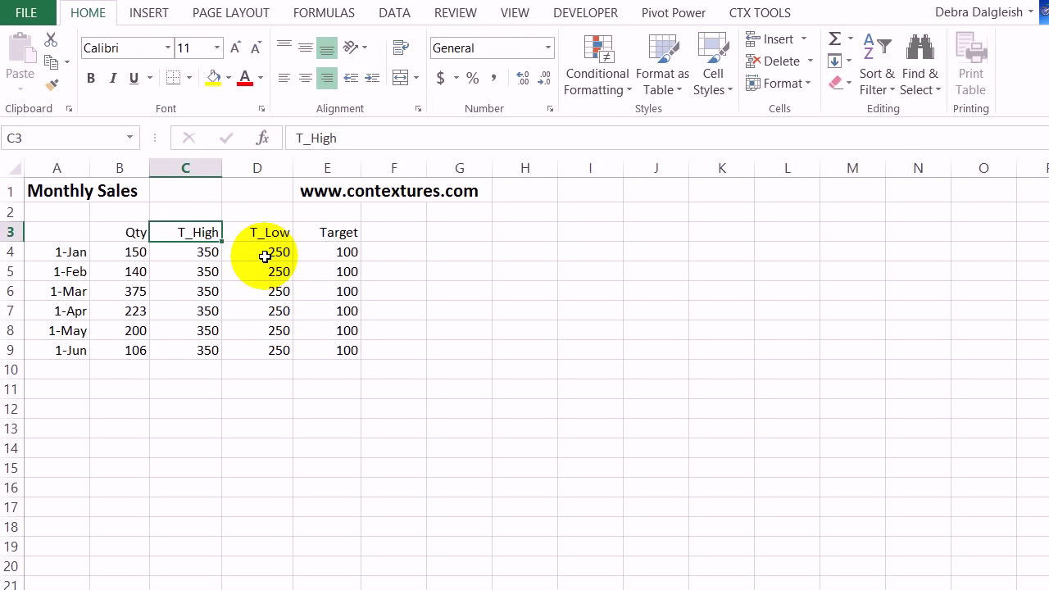
pyautogui.click(330, 253)
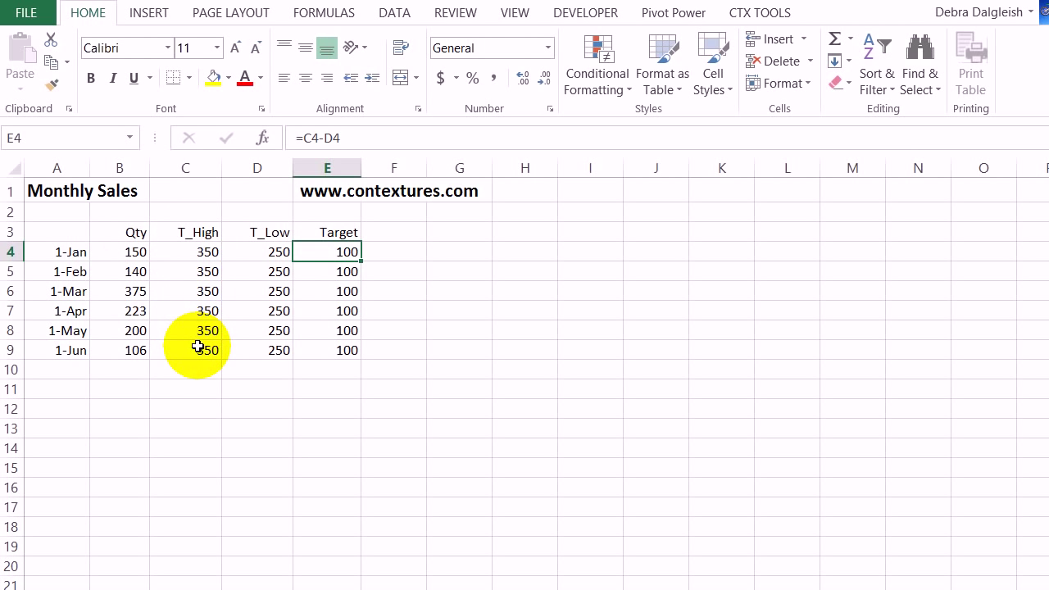
# Select A3:B9 (dates and Qty) together with D3:E9 (T_Low and Target)
pyautogui.moveTo(63, 232); pyautogui.dragTo(109, 350)
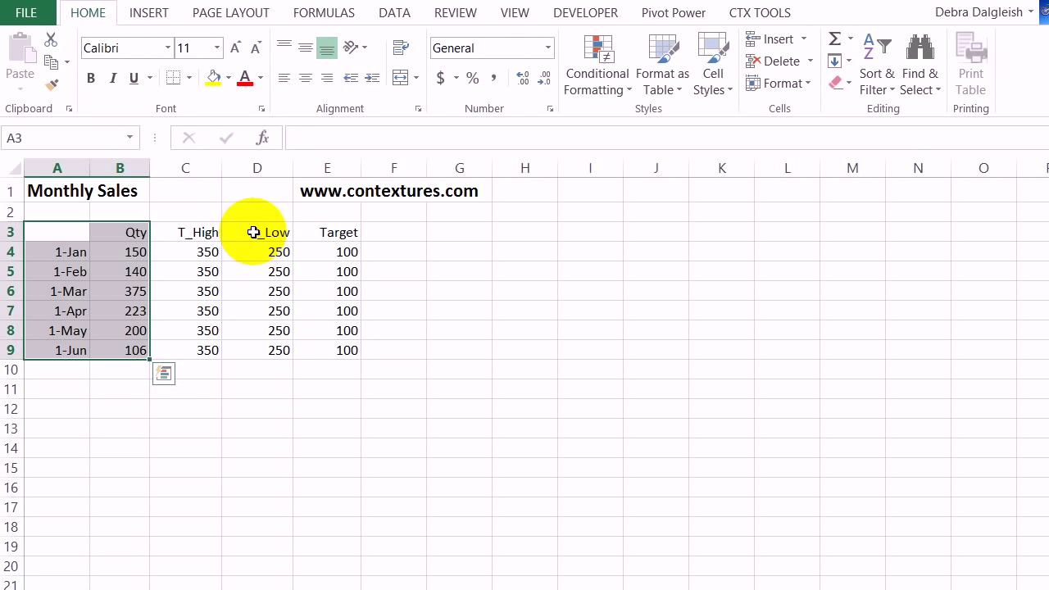
pyautogui.moveTo(250, 233); pyautogui.dragTo(326, 349)
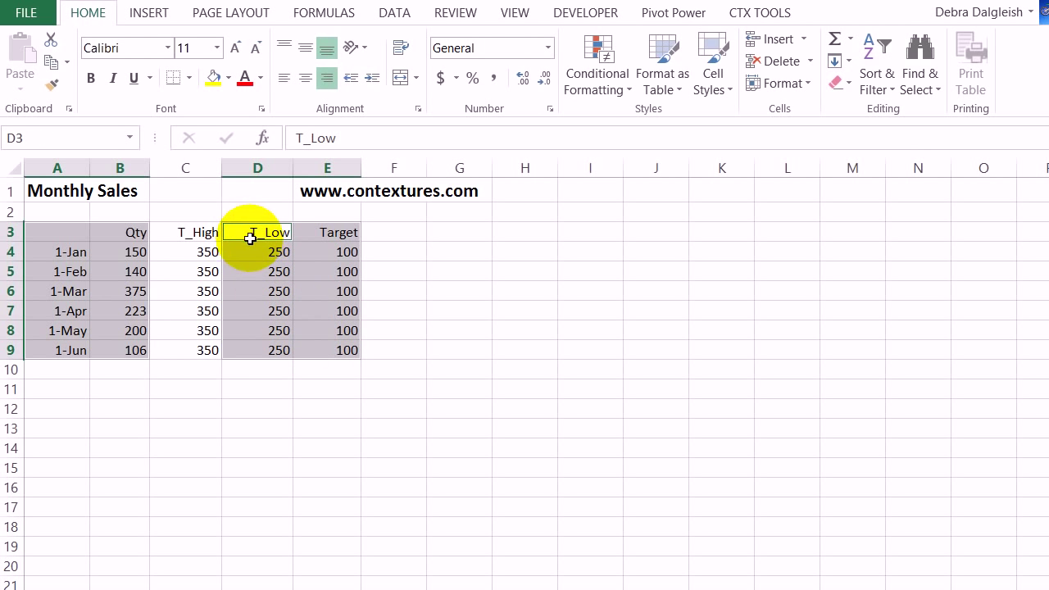
# Insert a Stacked Column chart of Qty, T_Low and Target for 1-Jan to 1-Jun
pyautogui.click(157, 21)
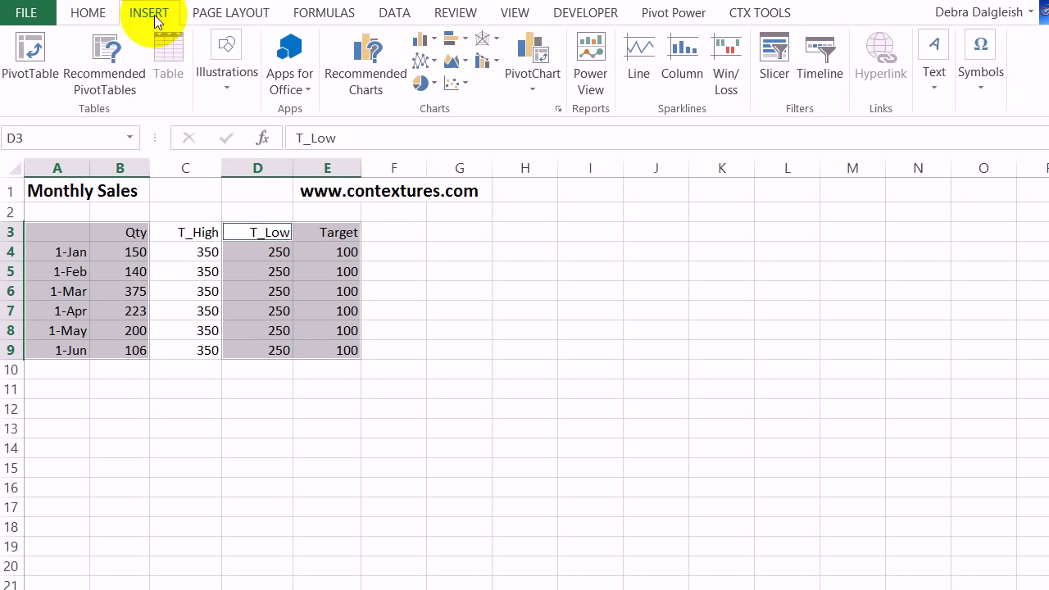
pyautogui.click(432, 38)
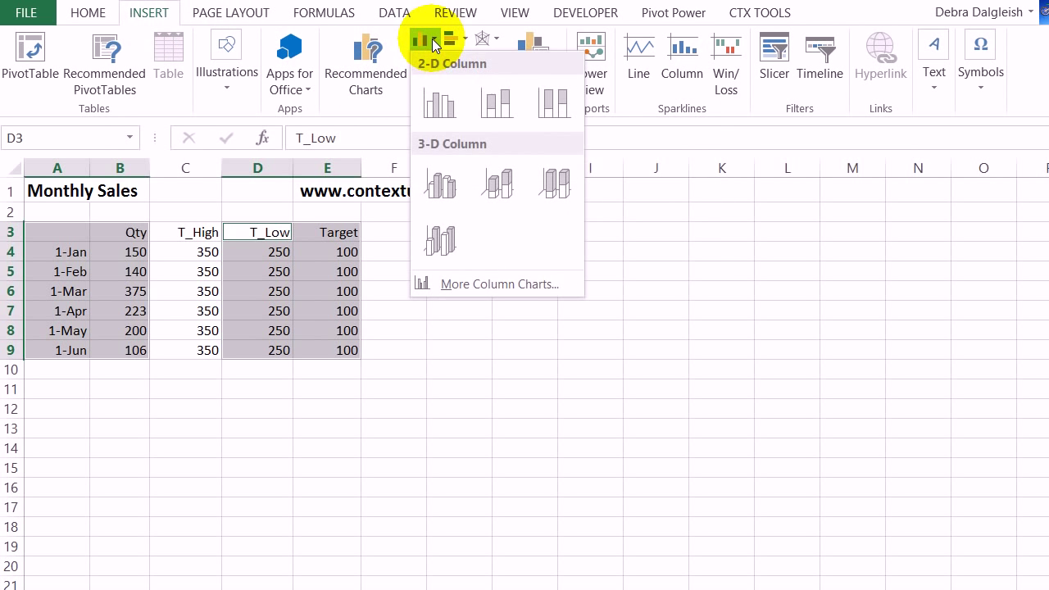
pyautogui.click(490, 107)
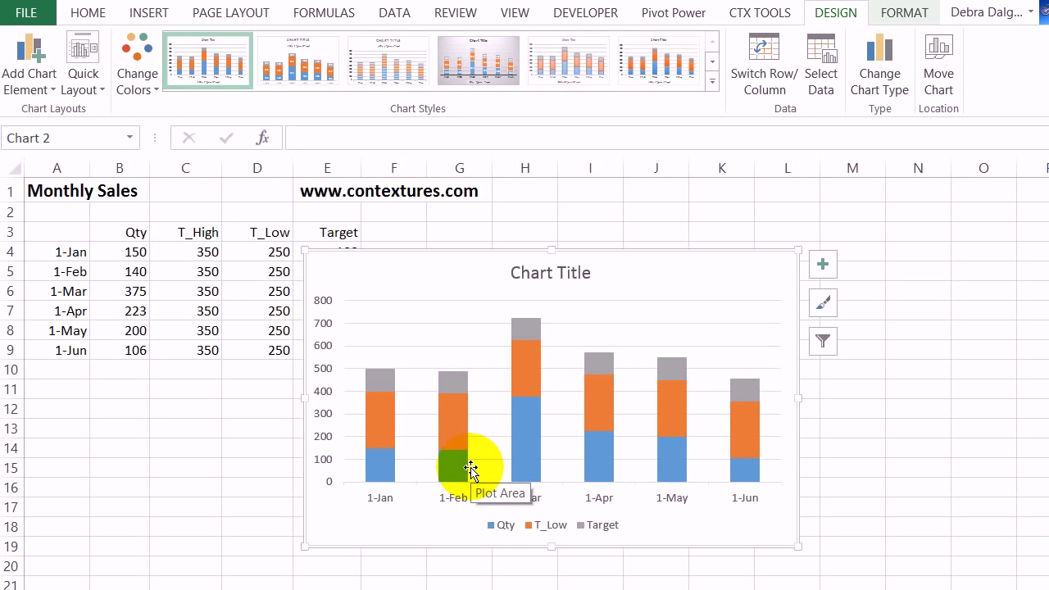
pyautogui.moveTo(528, 421)
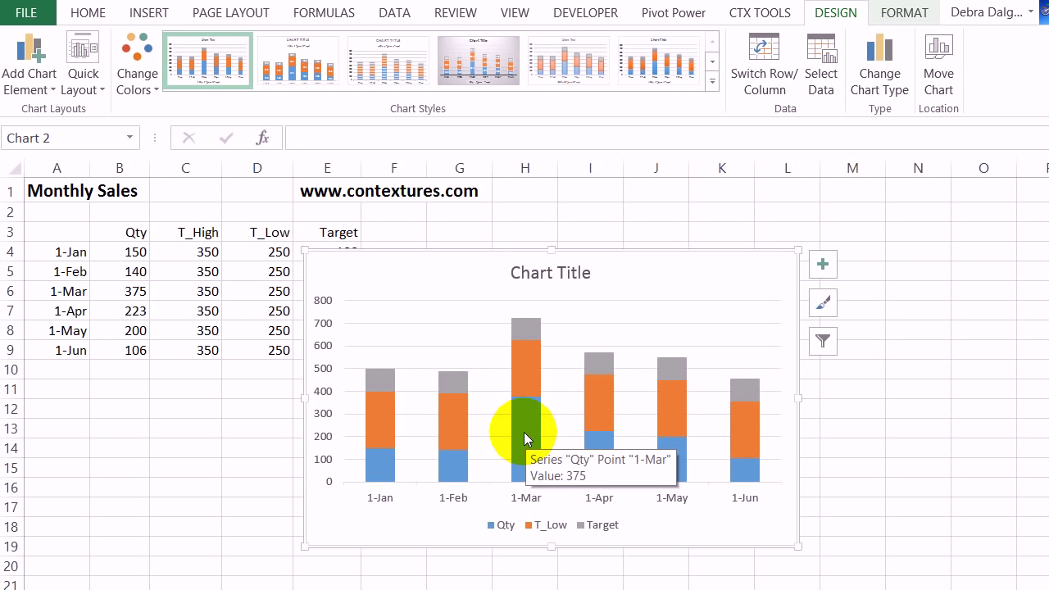
# Change the Qty series to a Line in the Combo chart type settings
pyautogui.rightClick(528, 431)
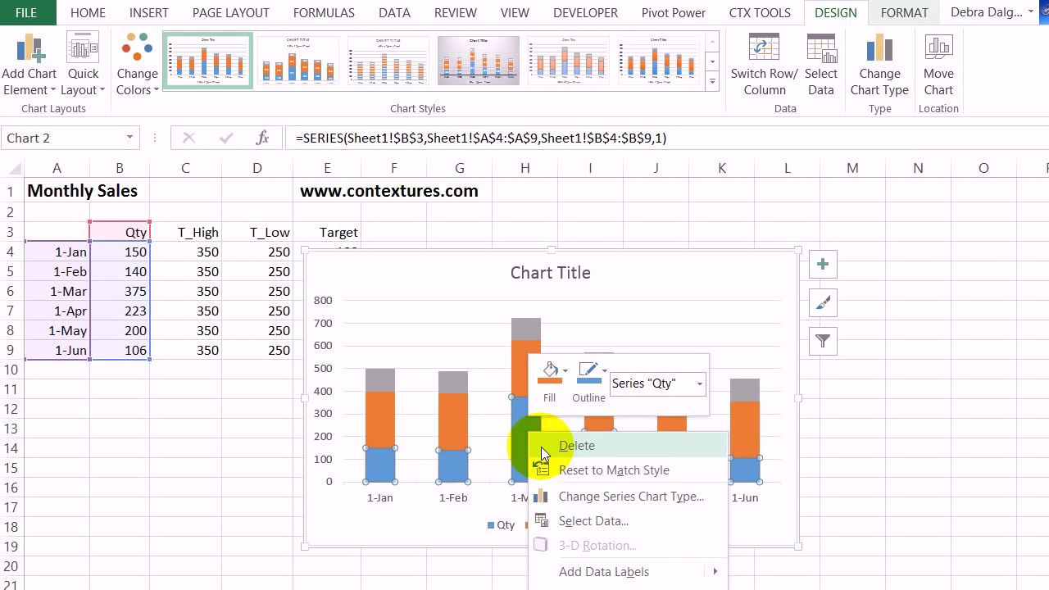
pyautogui.click(565, 498)
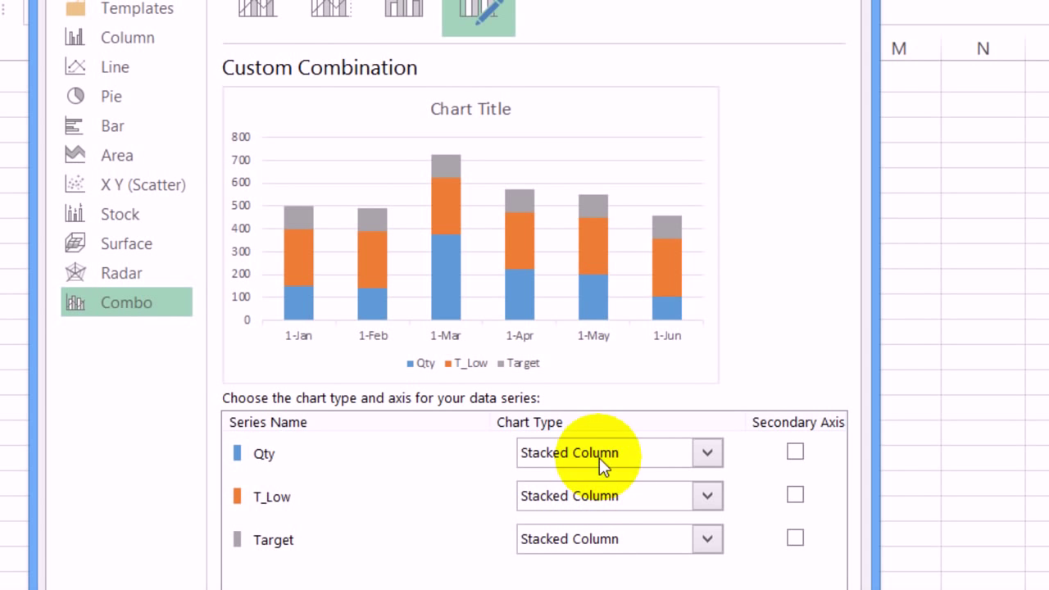
pyautogui.click(708, 452)
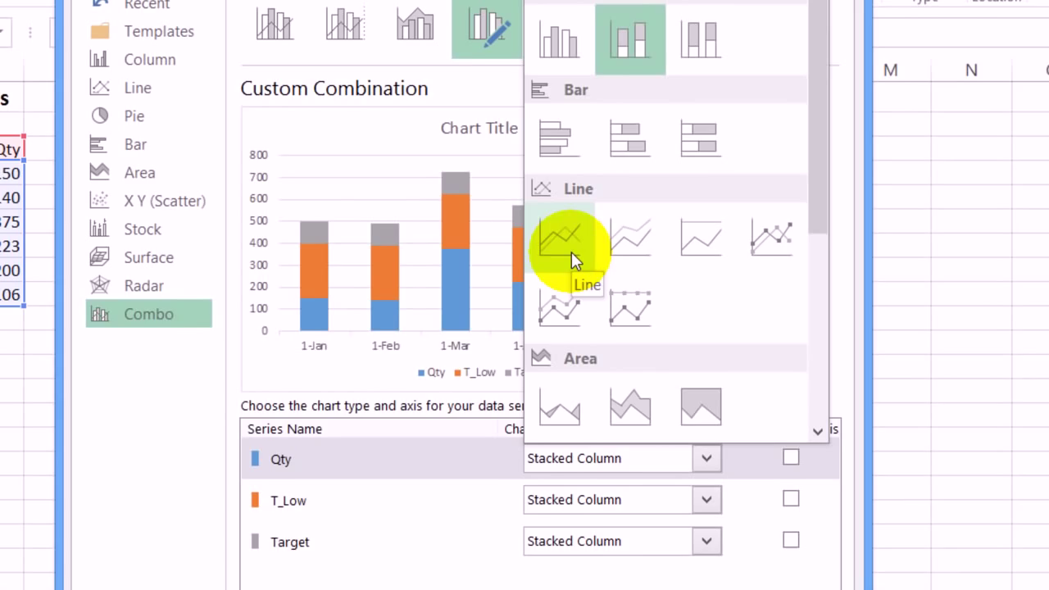
pyautogui.click(566, 237)
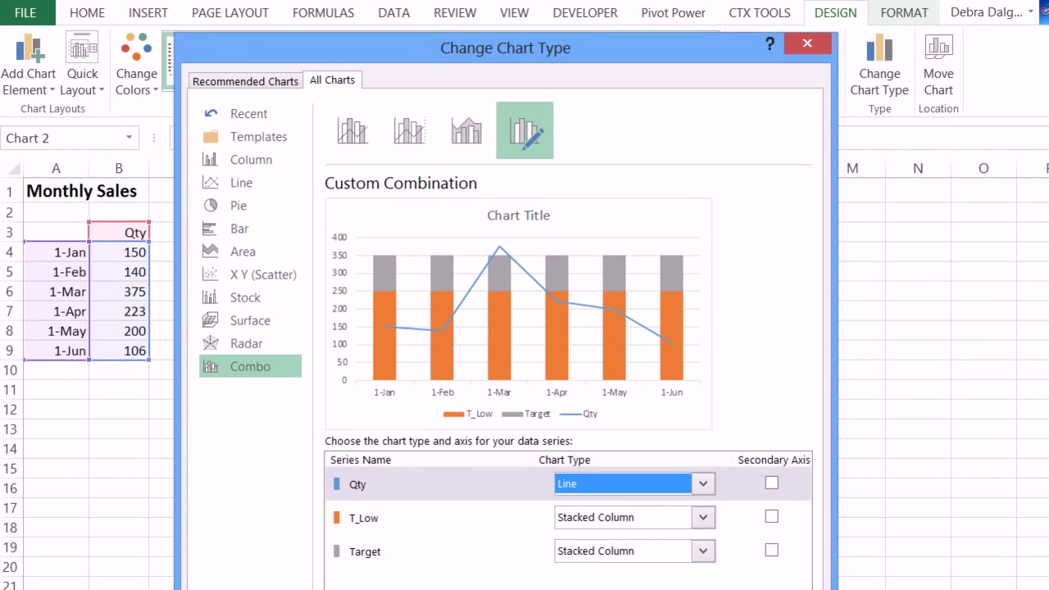
pyautogui.press('Return')
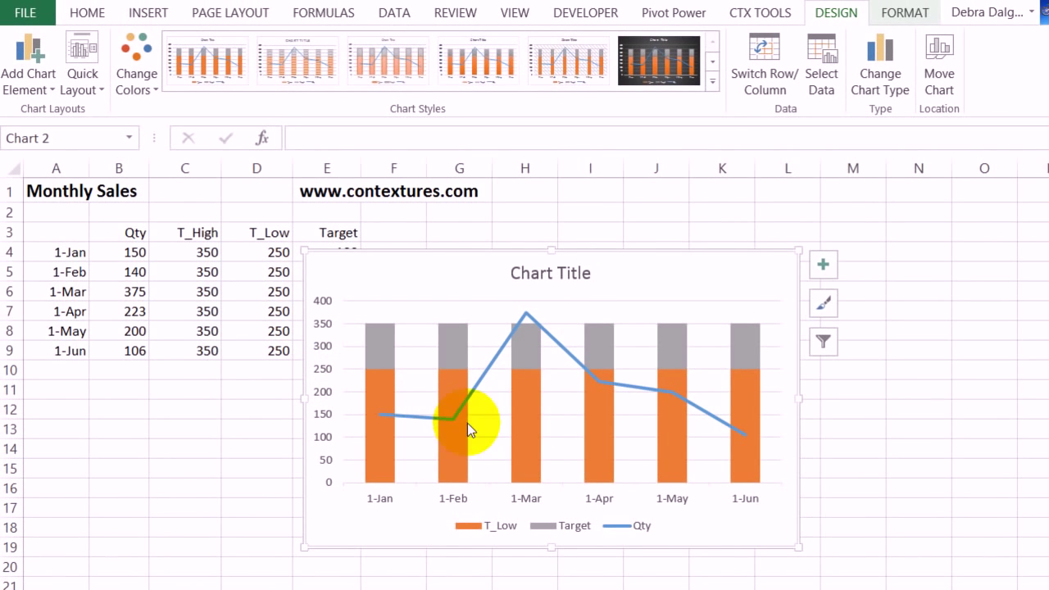
pyautogui.moveTo(459, 432)
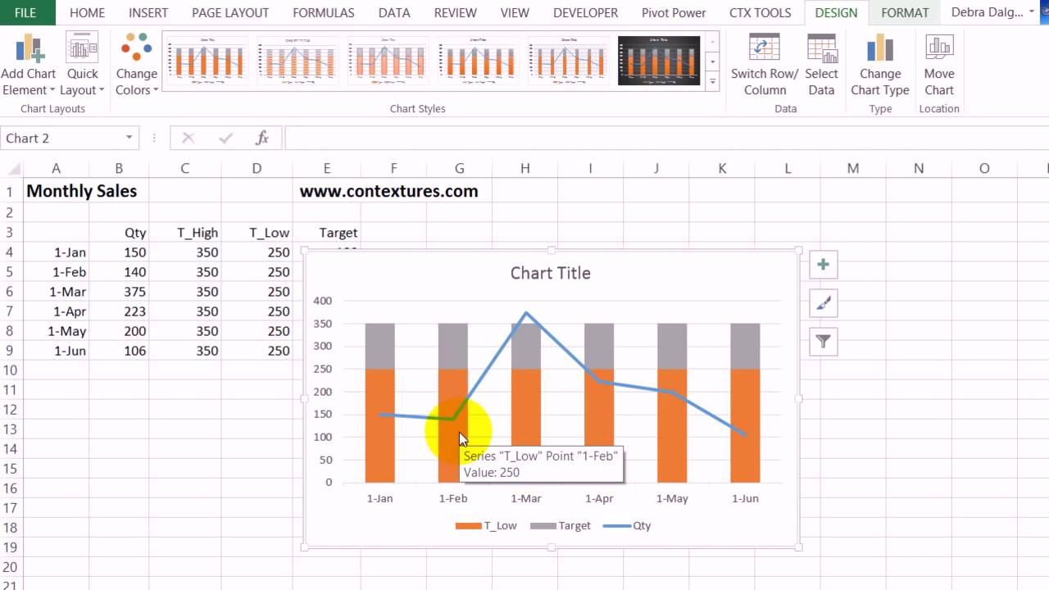
# Give the T_Low series No fill and No line so its columns vanish
pyautogui.click(455, 439)
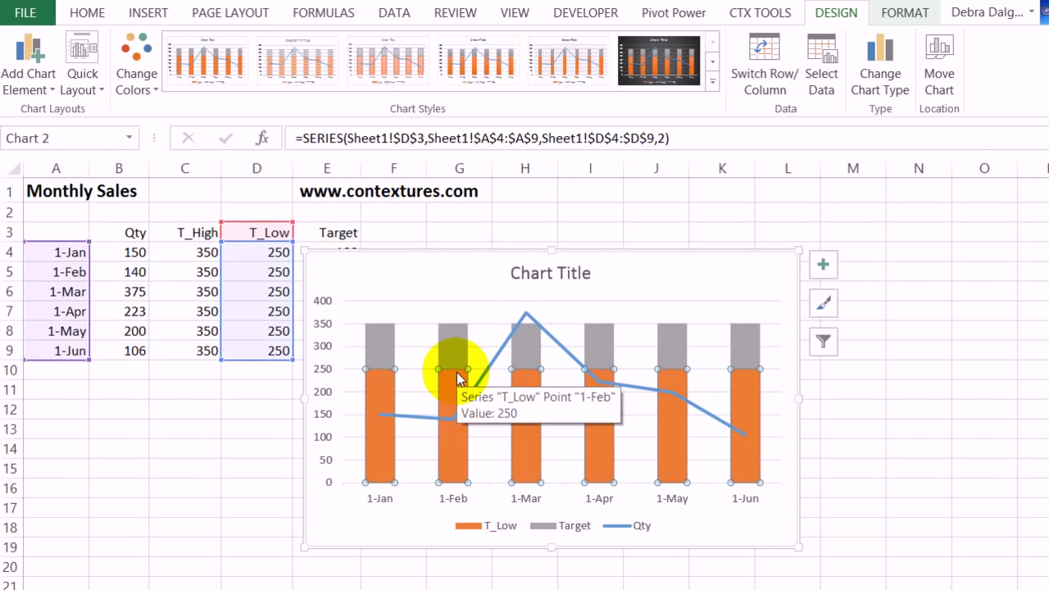
pyautogui.rightClick(457, 372)
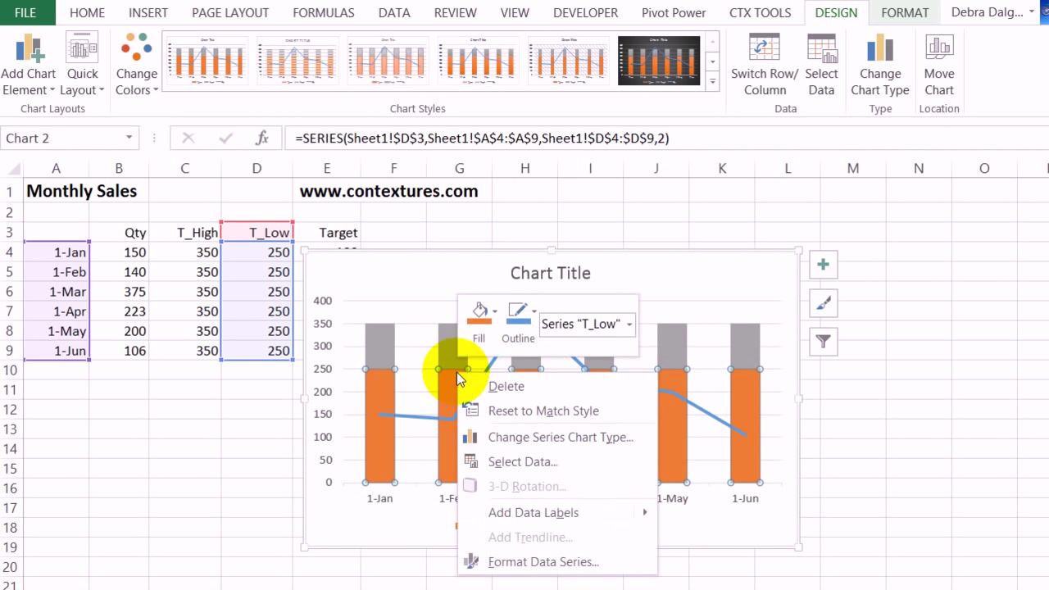
pyautogui.click(509, 562)
pyautogui.click(251, 143)
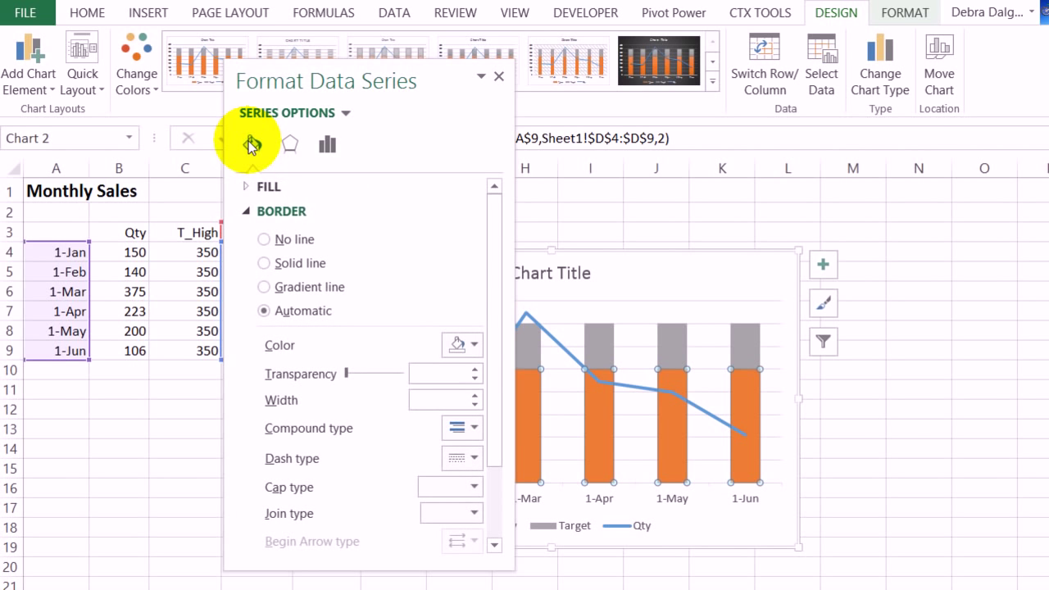
pyautogui.click(249, 186)
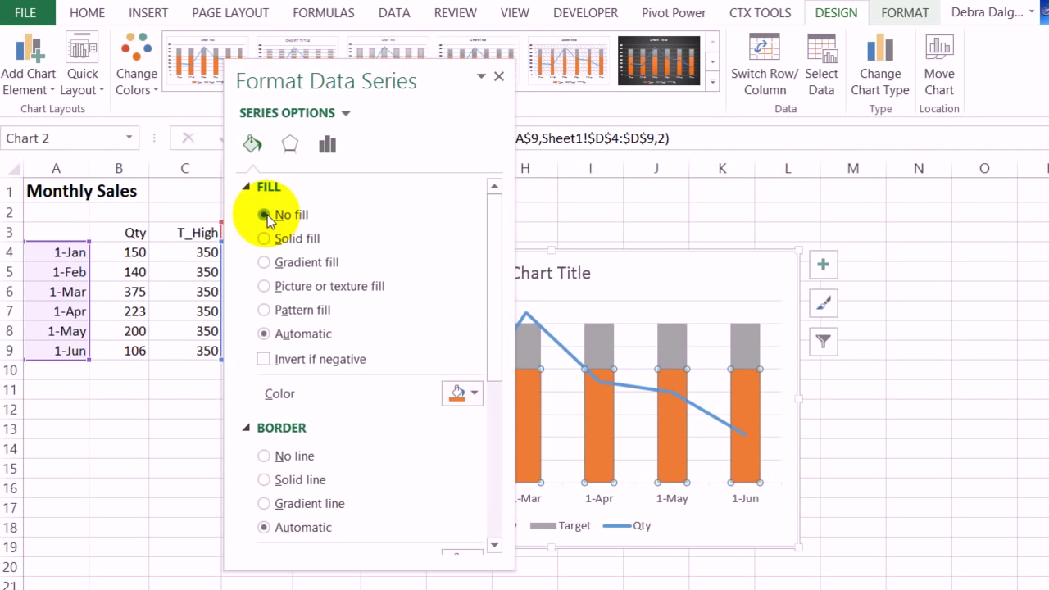
pyautogui.click(265, 215)
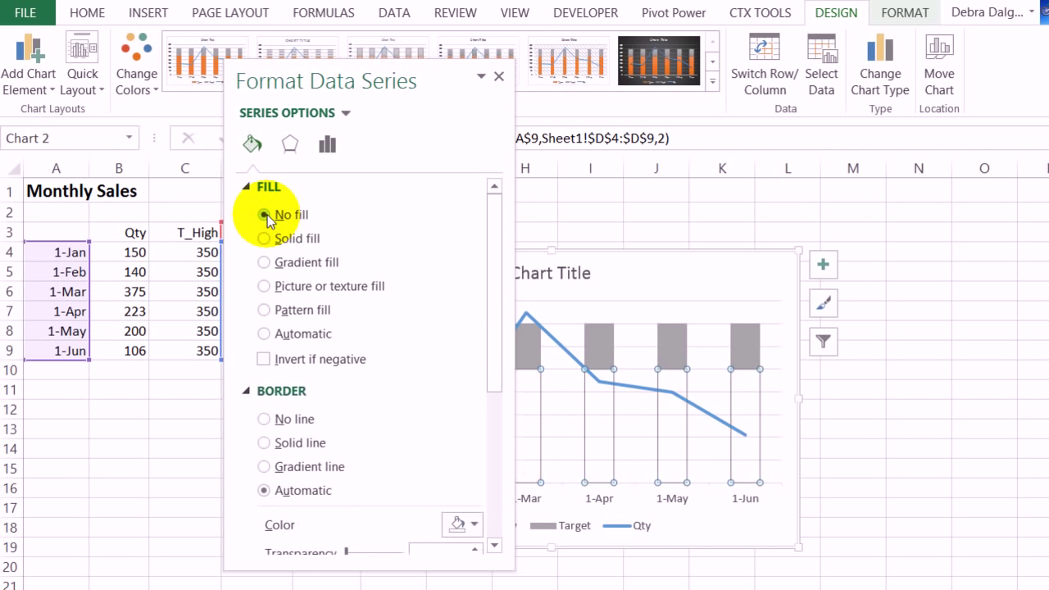
pyautogui.click(264, 442)
pyautogui.click(264, 419)
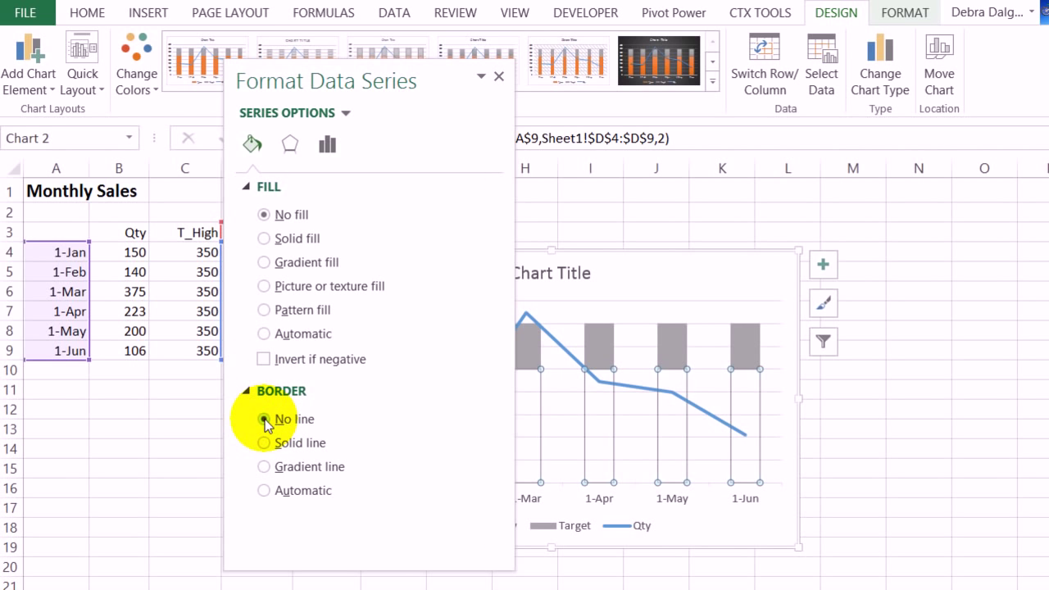
pyautogui.click(498, 76)
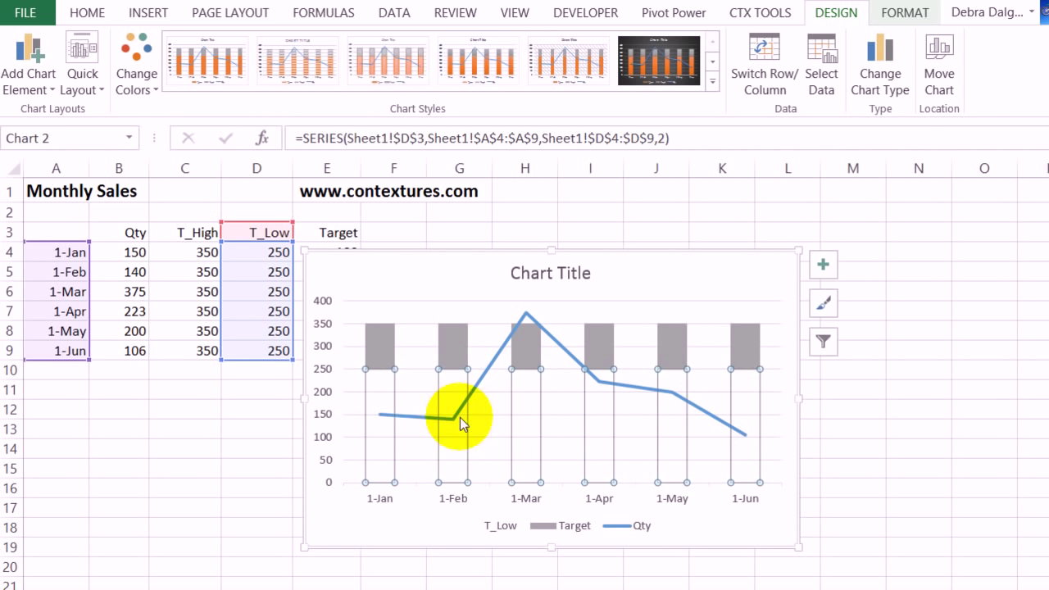
pyautogui.click(233, 437)
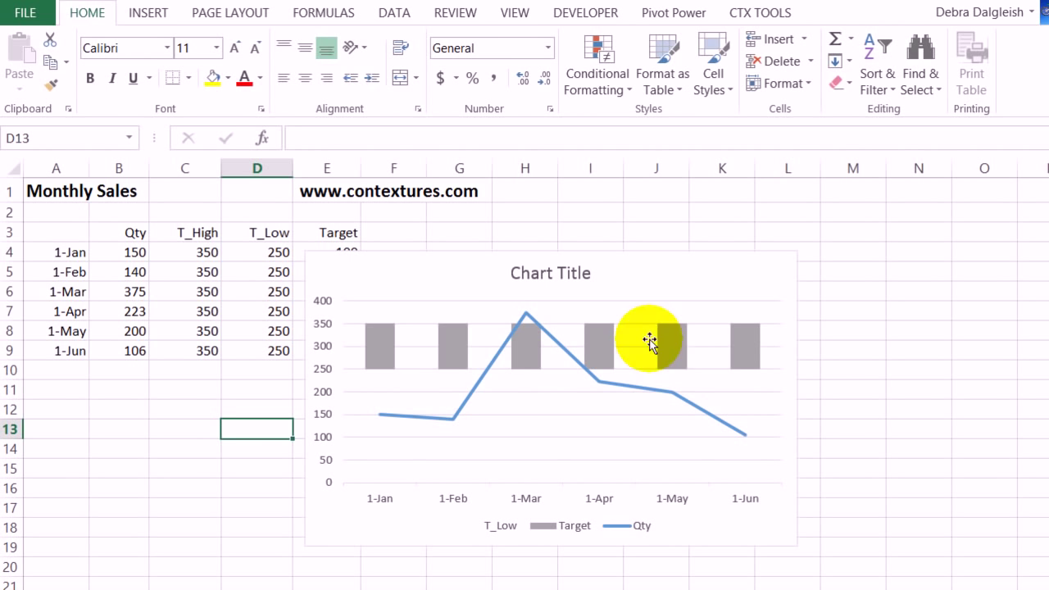
# Give the Target series 0% gap width, solid Gold Lighter 80% fill and no border
pyautogui.rightClick(450, 334)
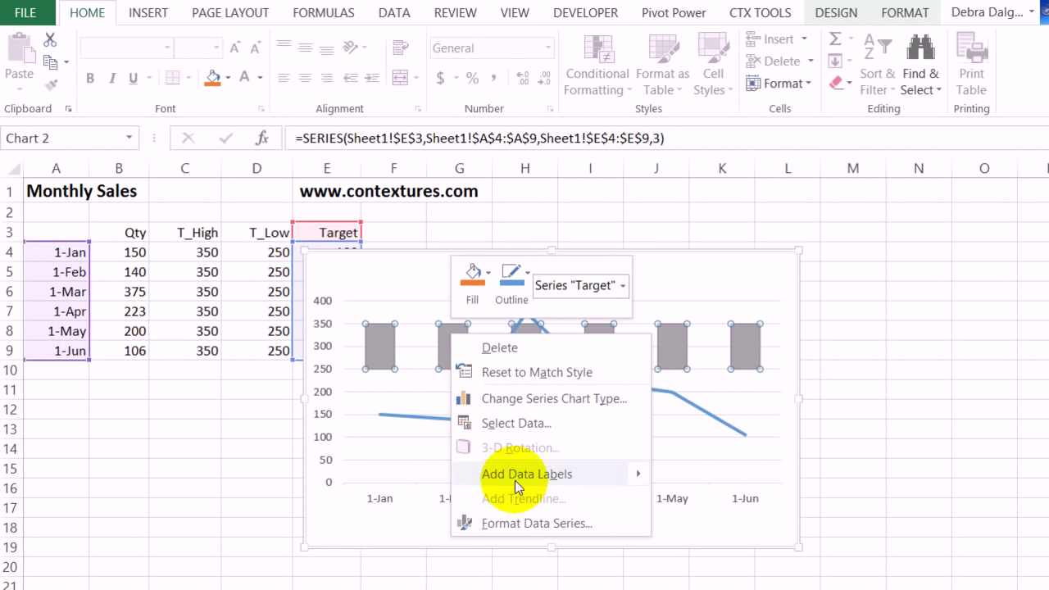
pyautogui.click(515, 521)
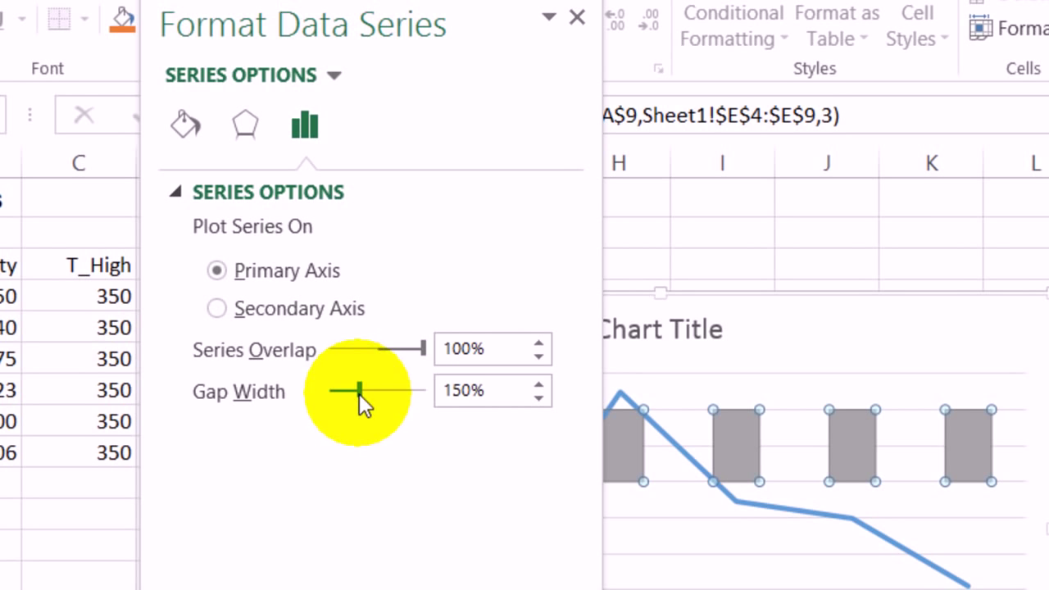
pyautogui.moveTo(359, 394); pyautogui.dragTo(319, 398)
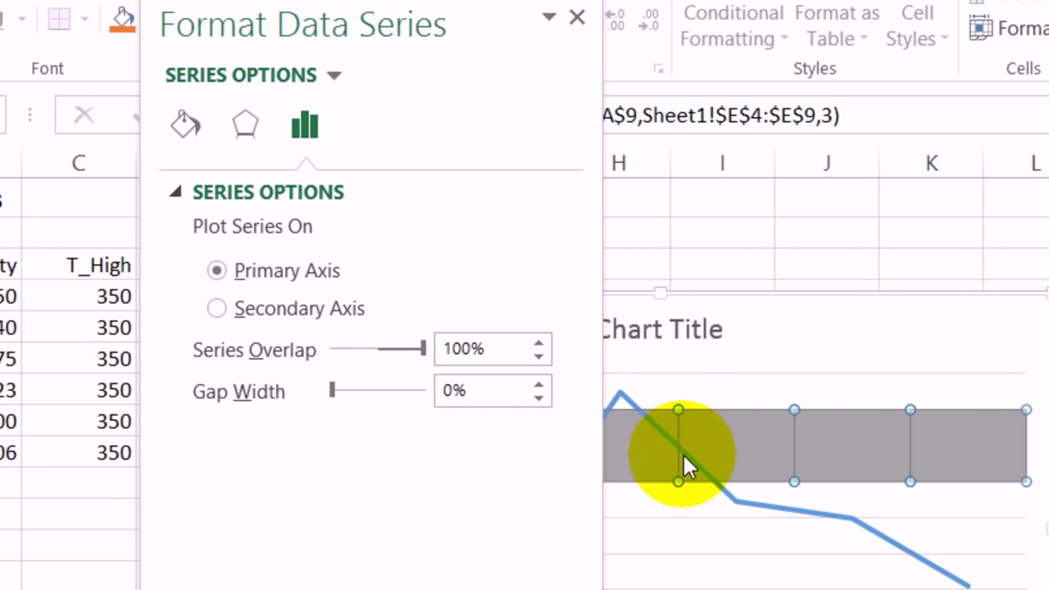
pyautogui.click(182, 126)
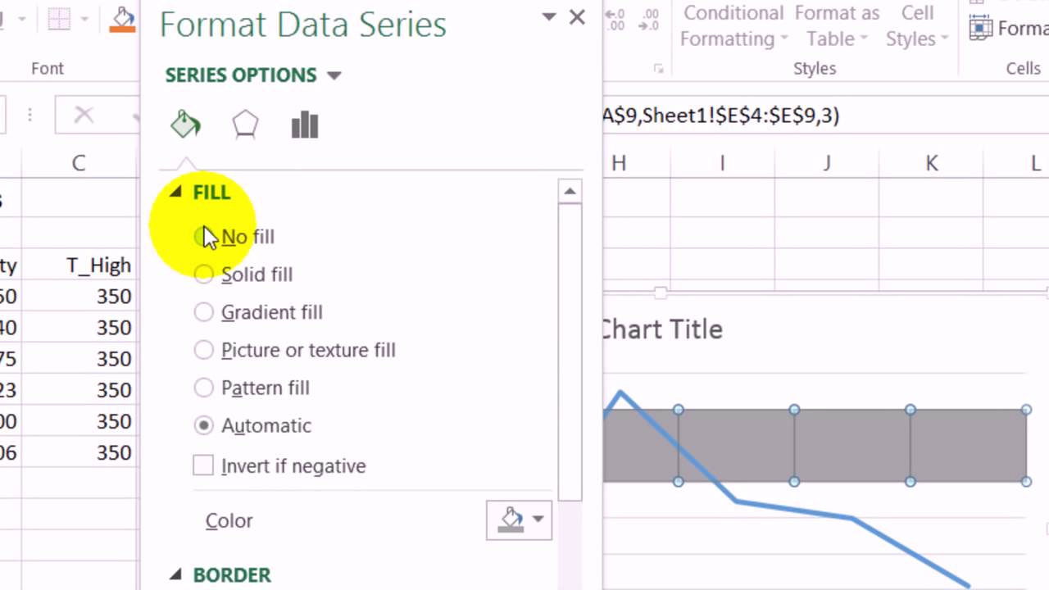
pyautogui.click(204, 274)
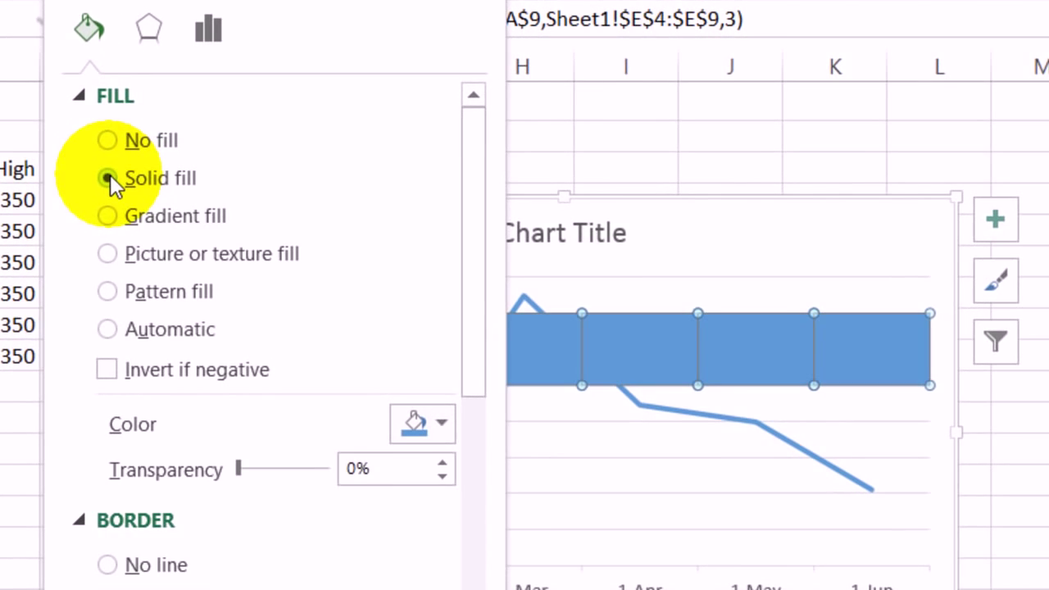
pyautogui.click(447, 422)
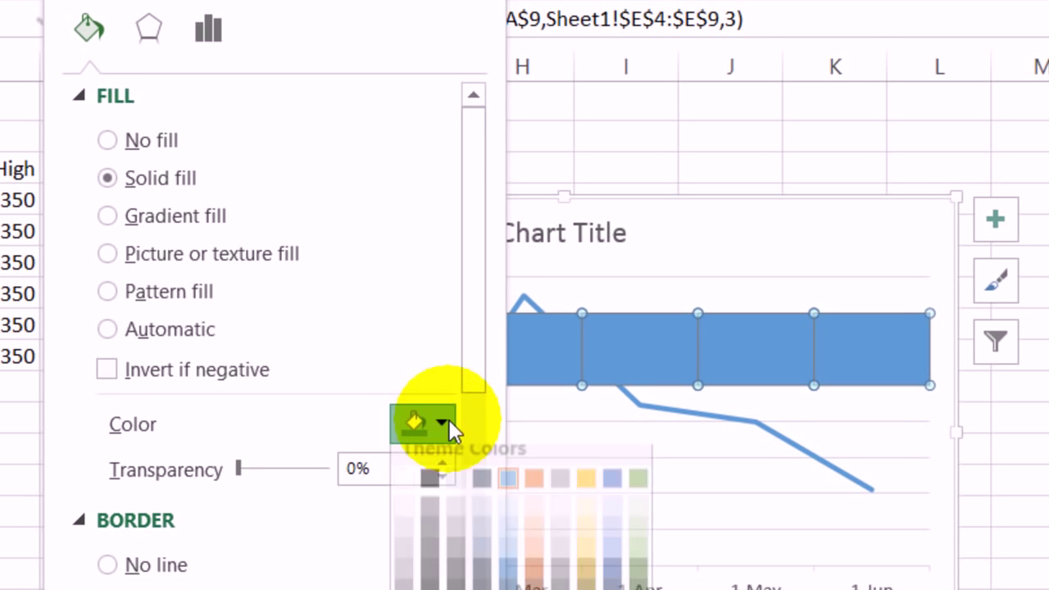
pyautogui.click(587, 520)
pyautogui.click(88, 96)
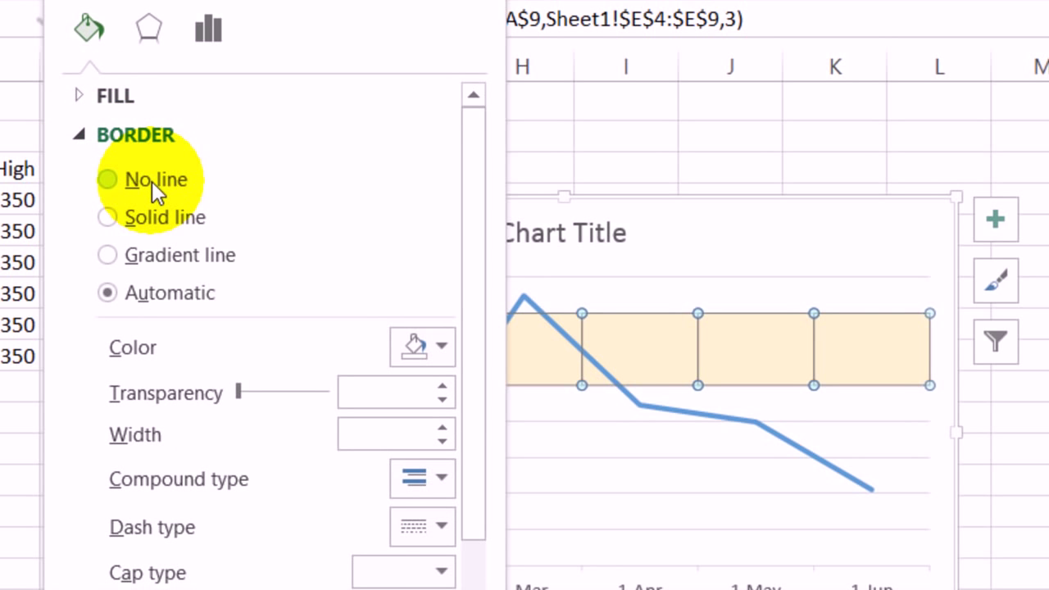
pyautogui.click(151, 181)
pyautogui.click(140, 182)
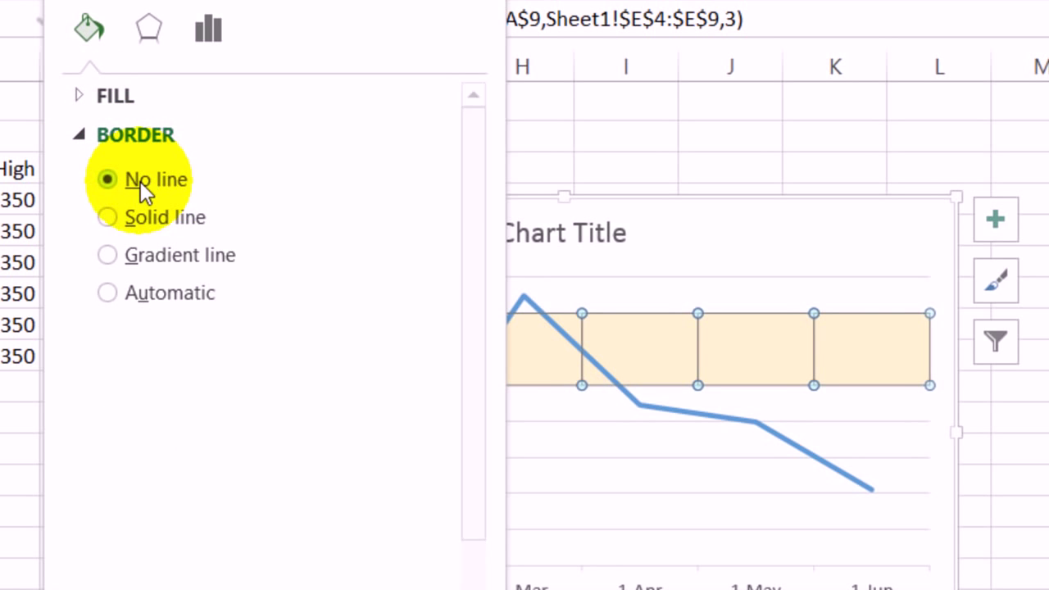
pyautogui.click(480, 2)
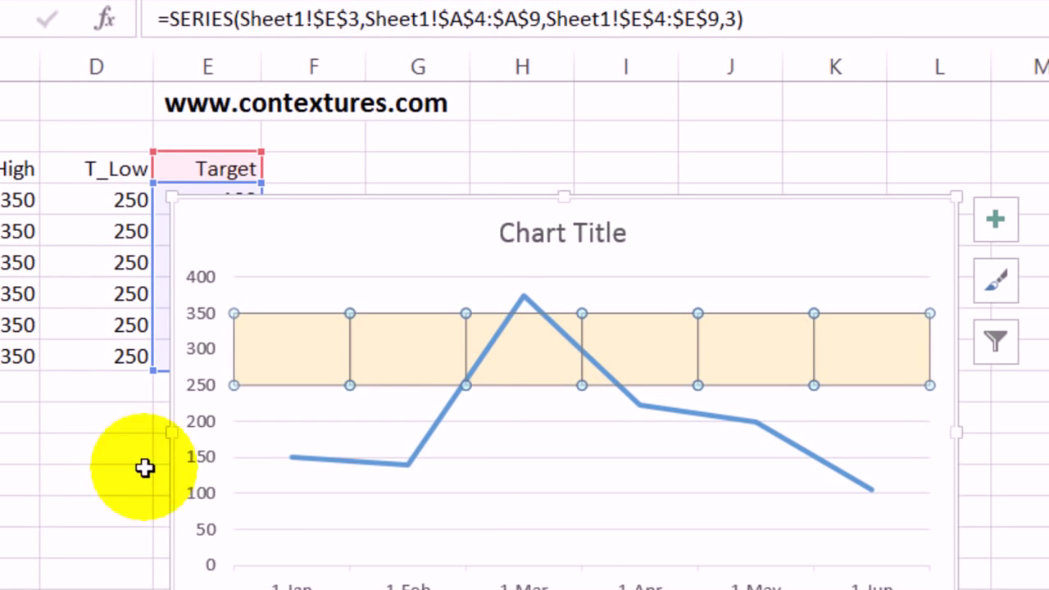
pyautogui.click(110, 484)
# Link the chart title to cell A1 (=Sheet1!$A$1) so it reads Monthly Sales
pyautogui.moveTo(266, 336)
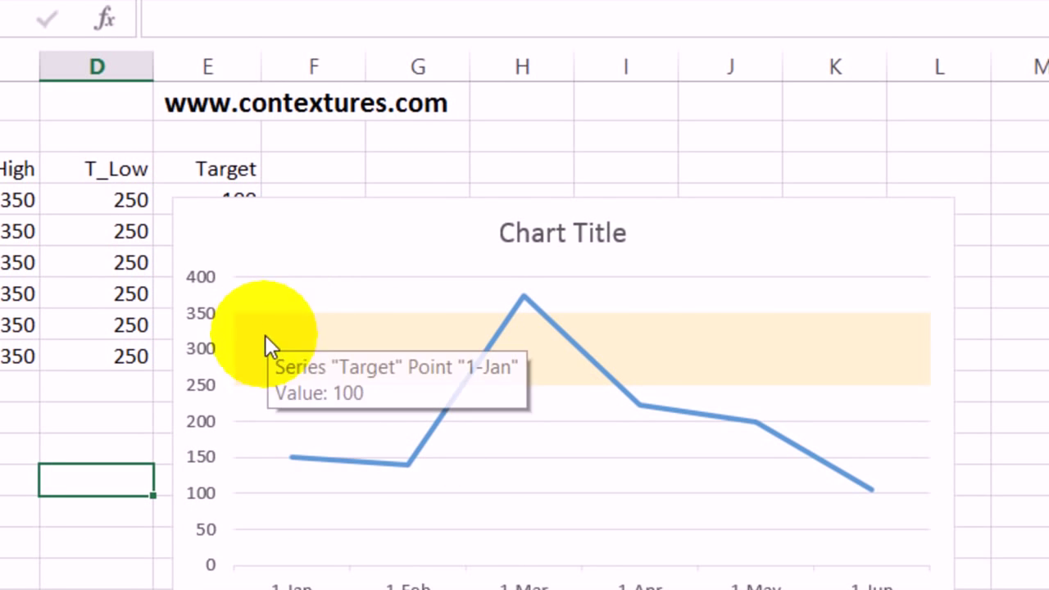
pyautogui.moveTo(849, 335)
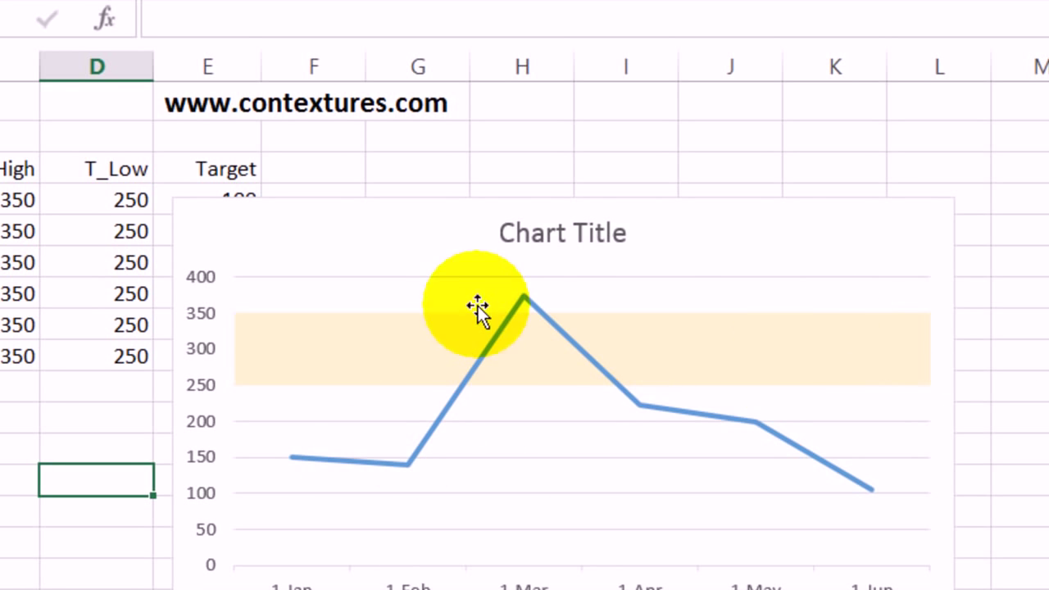
pyautogui.moveTo(876, 496)
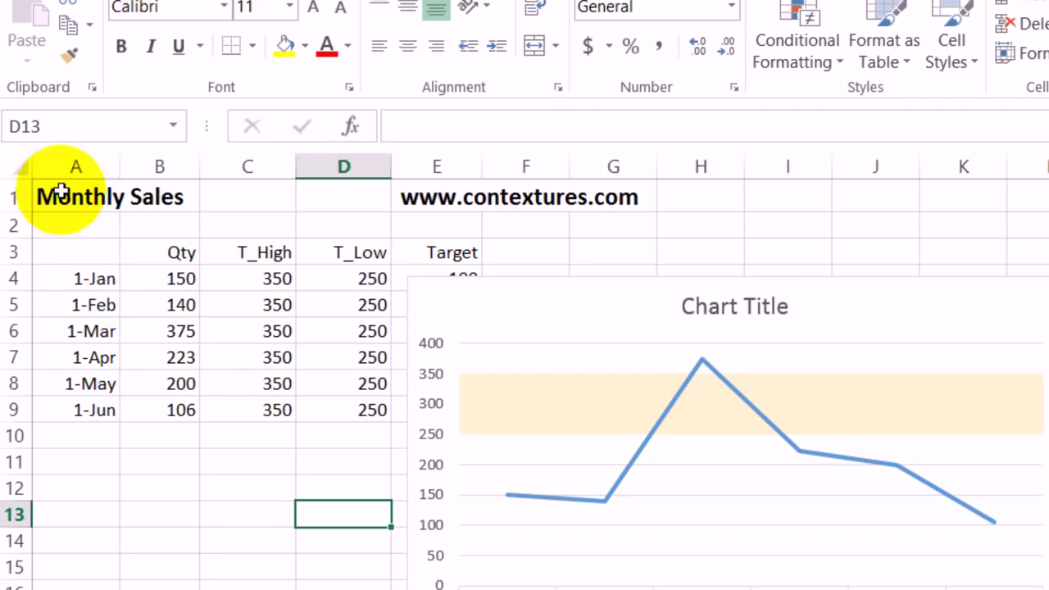
pyautogui.click(695, 313)
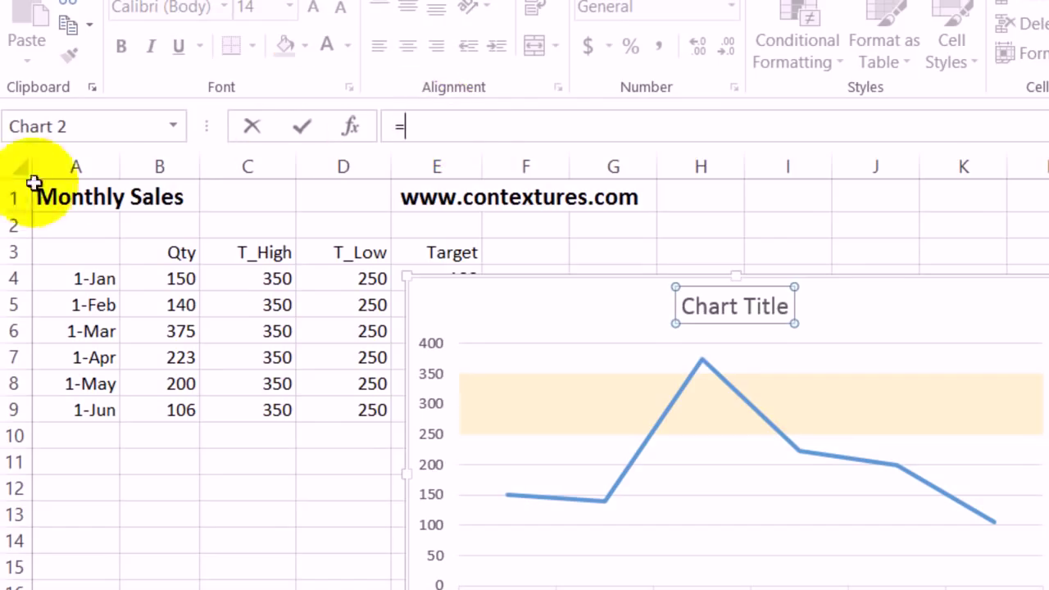
pyautogui.click(63, 190)
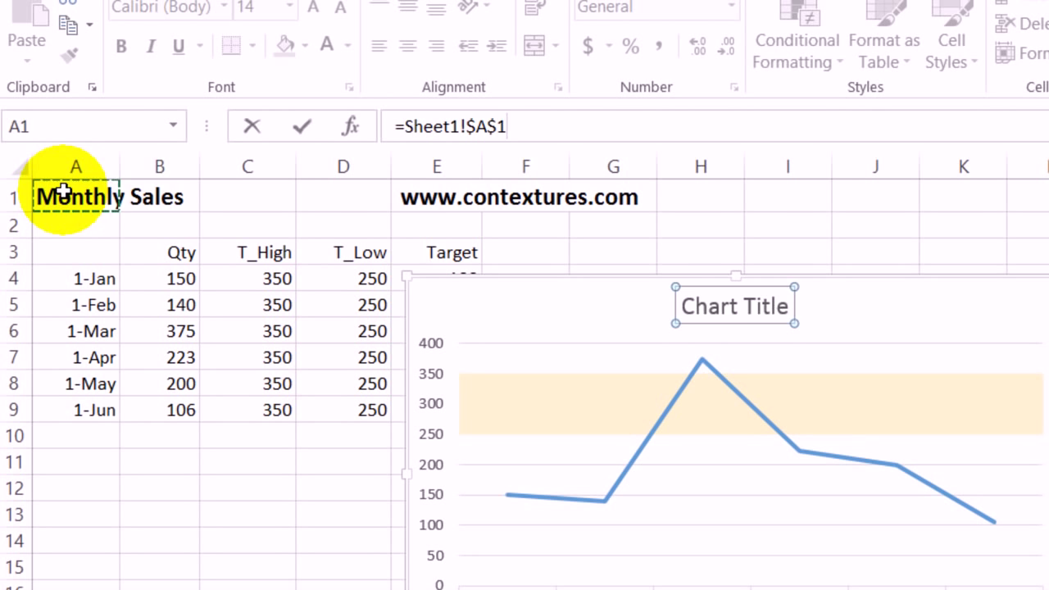
pyautogui.press('Return')
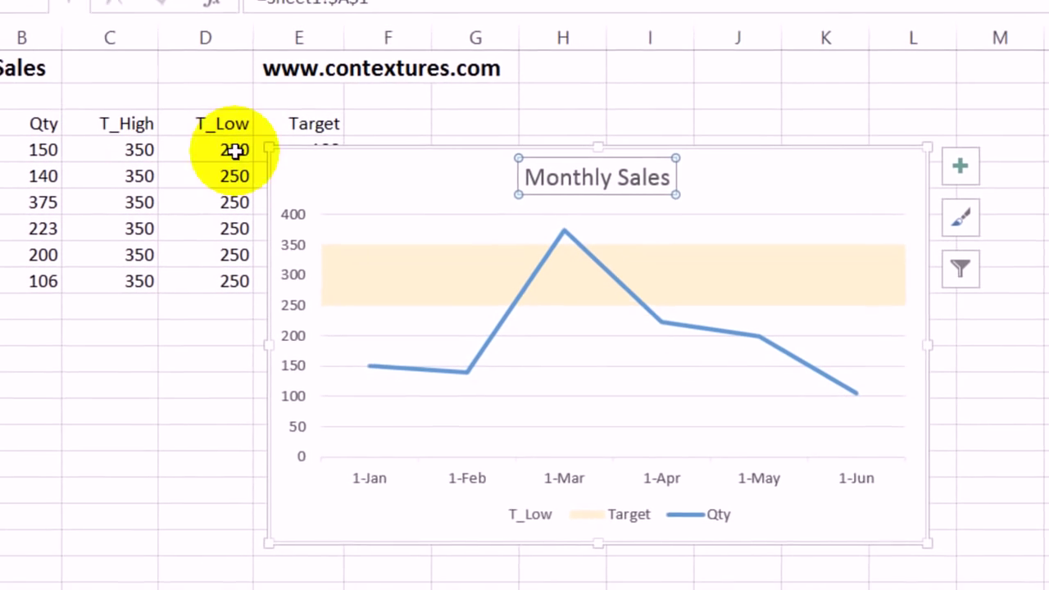
# Delete the T_Low entry from the legend, leaving Target and Qty
pyautogui.click(523, 502)
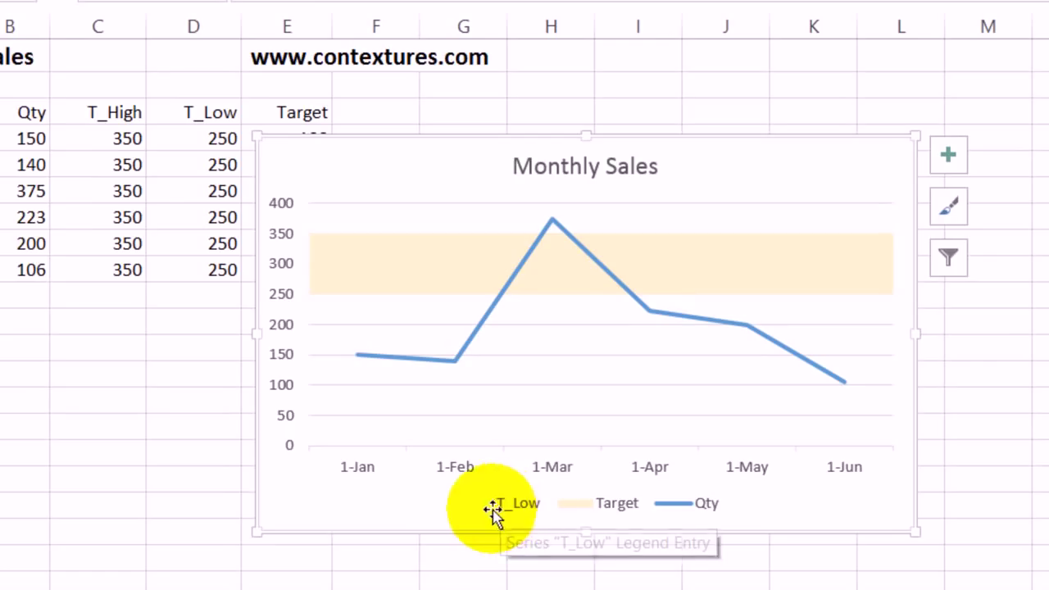
pyautogui.click(537, 505)
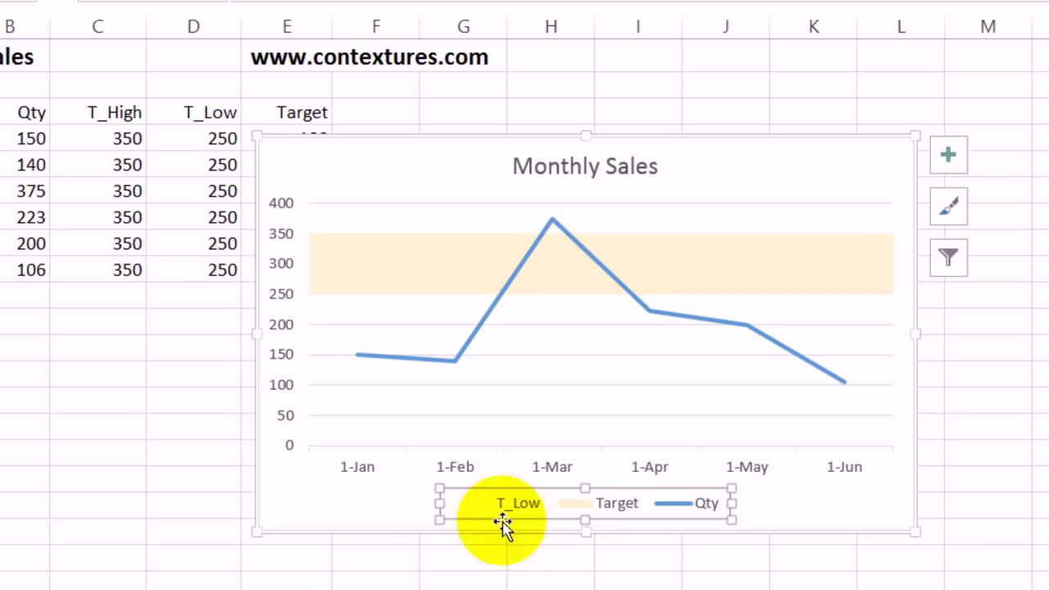
pyautogui.click(517, 506)
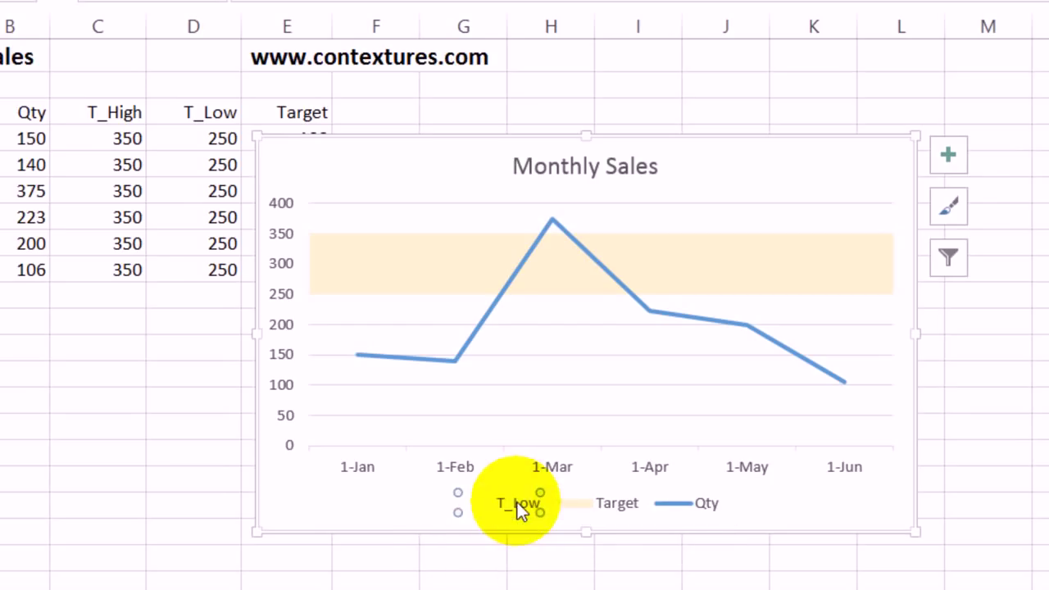
pyautogui.press('Delete')
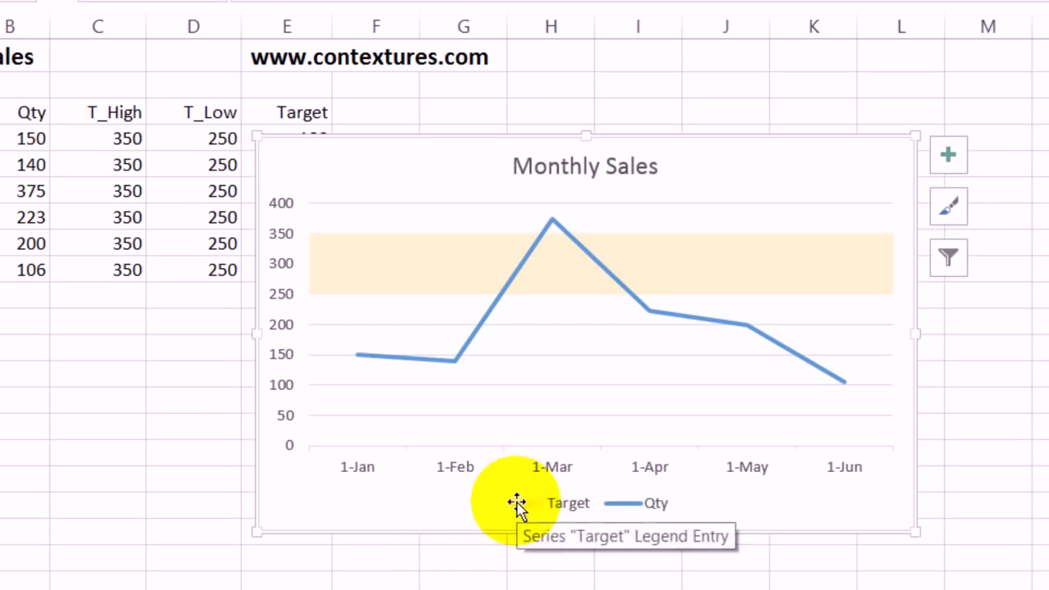